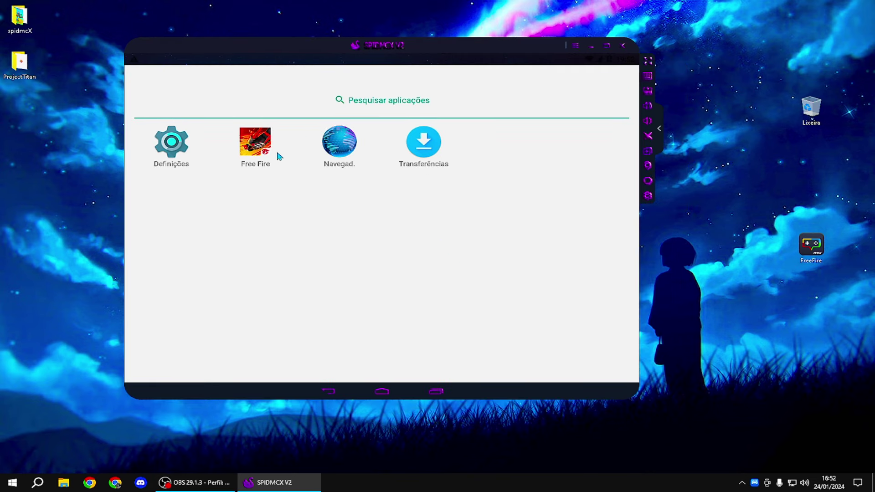
# Step: Launch Free Fire in the emulator and rotate the character in the lobby
pyautogui.click(256, 142)
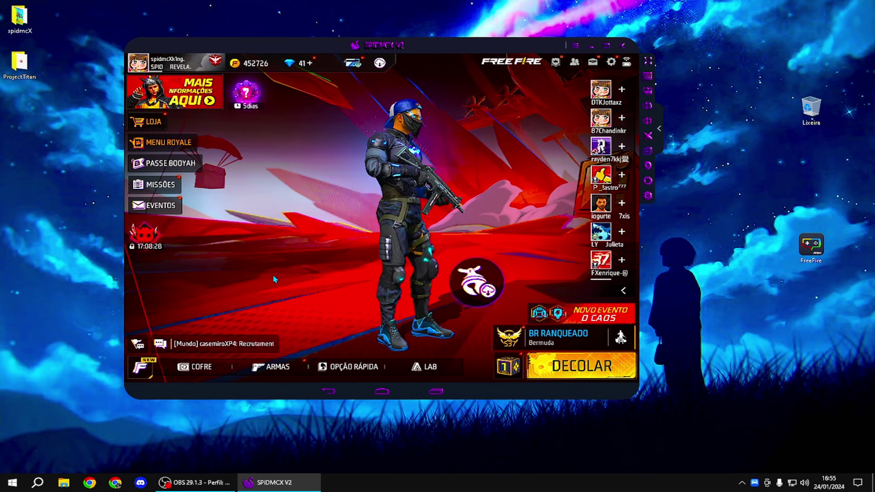
pyautogui.moveTo(459, 229); pyautogui.dragTo(565, 133)
pyautogui.moveTo(499, 156); pyautogui.dragTo(309, 269)
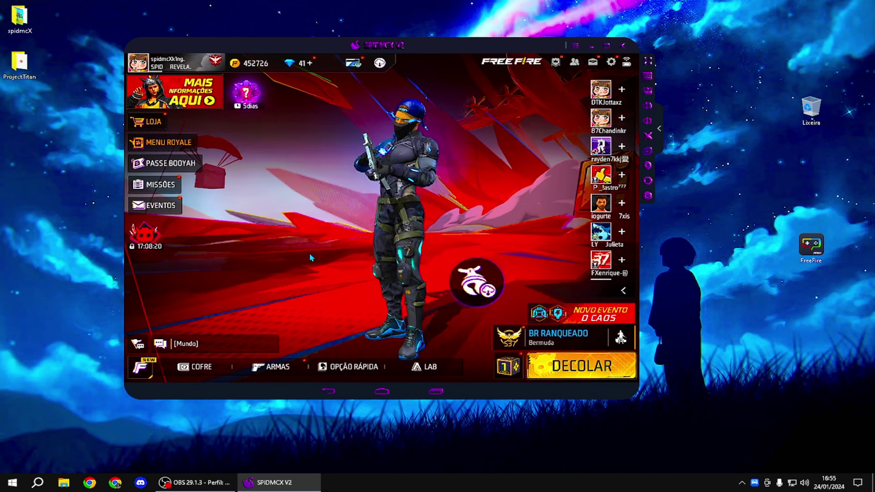
# Step: In the game's sensitivity settings, set Mira AWM and Olhadinha to 0
pyautogui.click(612, 62)
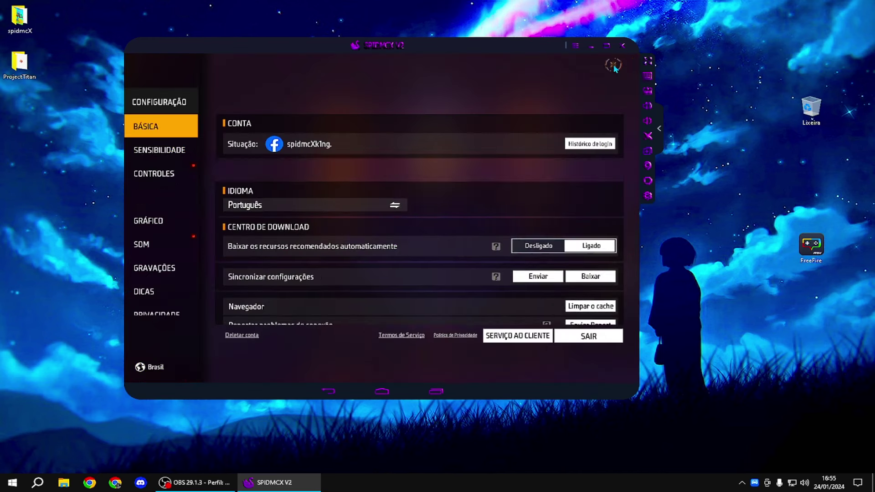
pyautogui.click(181, 152)
pyautogui.moveTo(462, 219); pyautogui.dragTo(400, 236)
pyautogui.moveTo(453, 239); pyautogui.dragTo(405, 215)
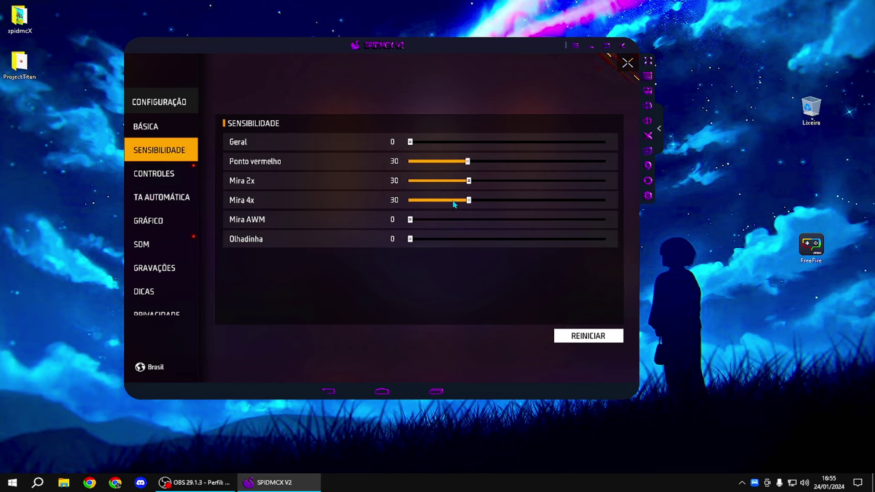
# Step: Turn automatic pickup off for weapons, armour and backpacks, medical kits, ammunition, accessories, grenades, special equipment and event items
pyautogui.click(186, 204)
pyautogui.click(541, 165)
pyautogui.click(540, 185)
pyautogui.click(540, 205)
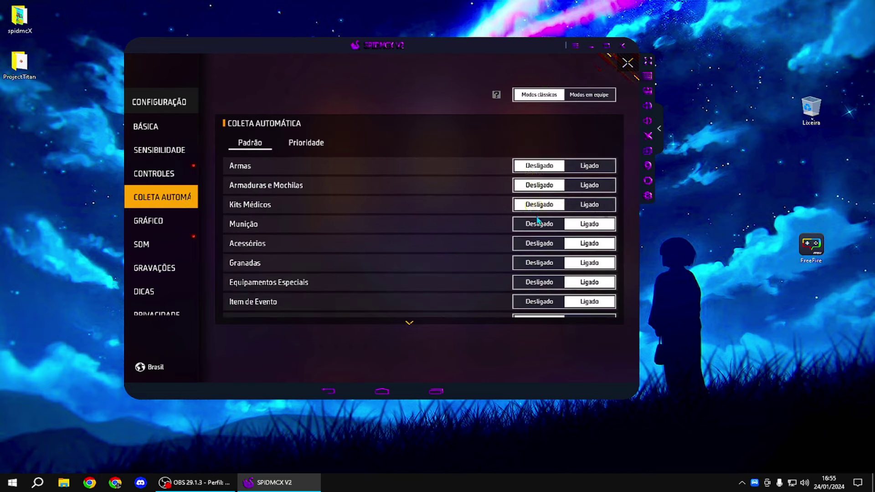
pyautogui.click(541, 223)
pyautogui.click(546, 242)
pyautogui.click(541, 263)
pyautogui.click(540, 282)
pyautogui.click(540, 301)
pyautogui.scroll(-2, 488, 245)
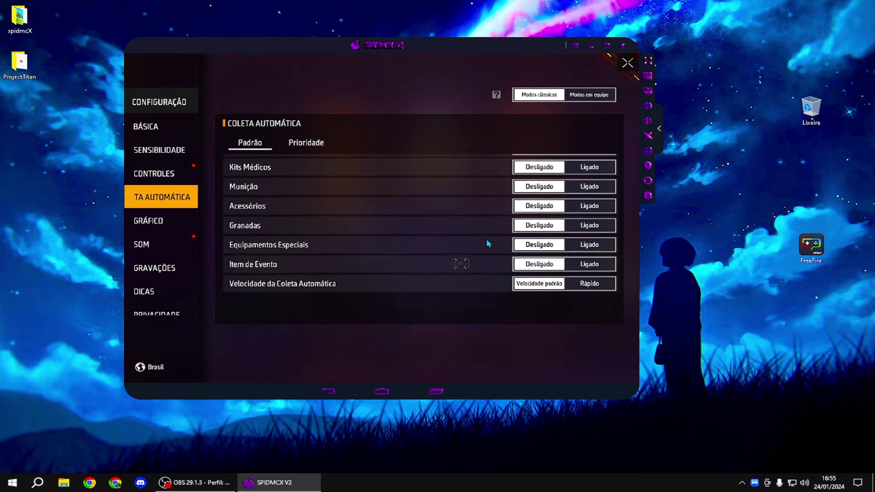
# Step: In the control settings, set Dicas in-game and Notificações de abates to Simplificado, the first Tipo de mira to Clássico and Efeito Visual to Sem Sangue
pyautogui.click(154, 174)
pyautogui.scroll(-5, 434, 227)
pyautogui.scroll(-5, 434, 226)
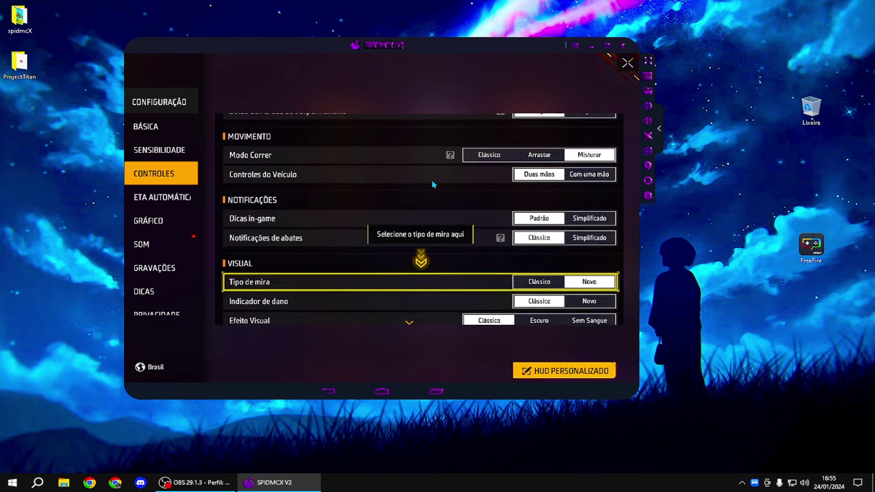
pyautogui.click(588, 231)
pyautogui.scroll(-3, 432, 254)
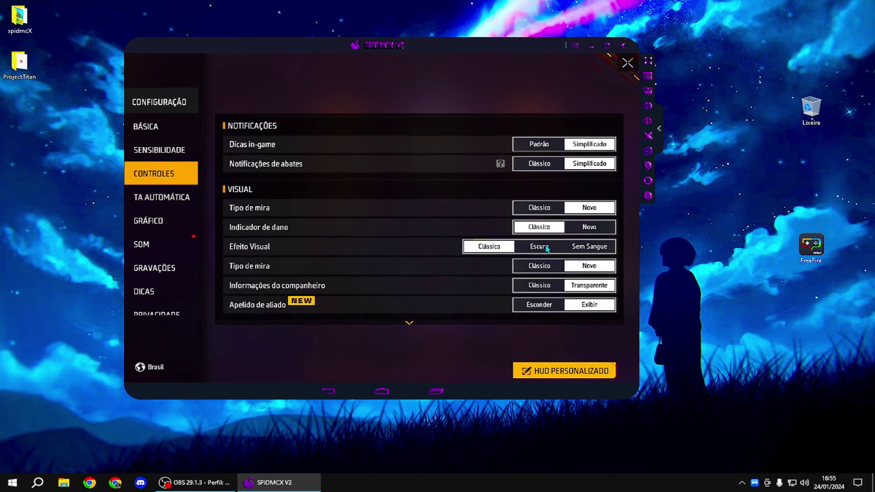
pyautogui.click(537, 213)
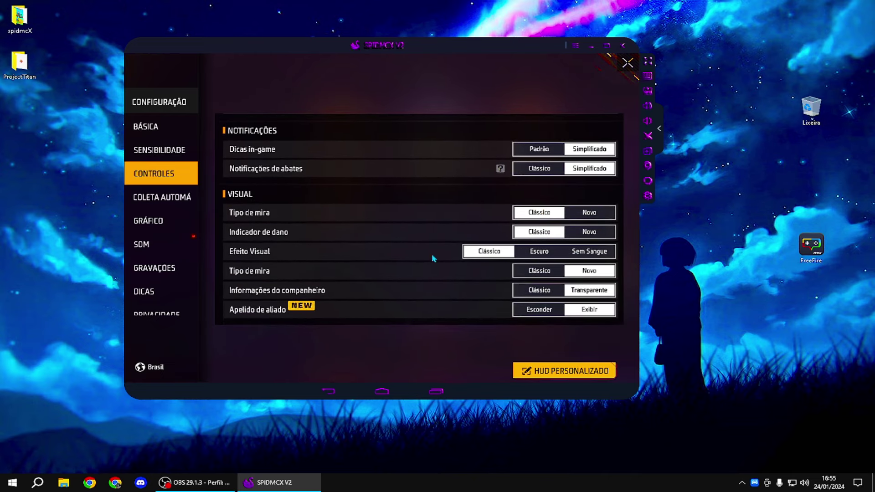
pyautogui.click(581, 255)
# Step: In the custom HUD editor, shrink both fire buttons to 10% and stack them on one spot beside the REVIVER button
pyautogui.click(552, 373)
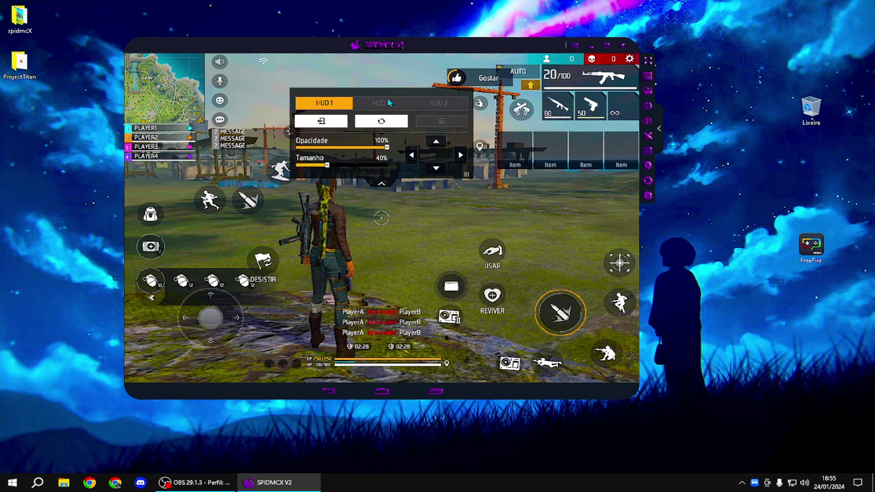
pyautogui.moveTo(378, 92); pyautogui.dragTo(389, 71)
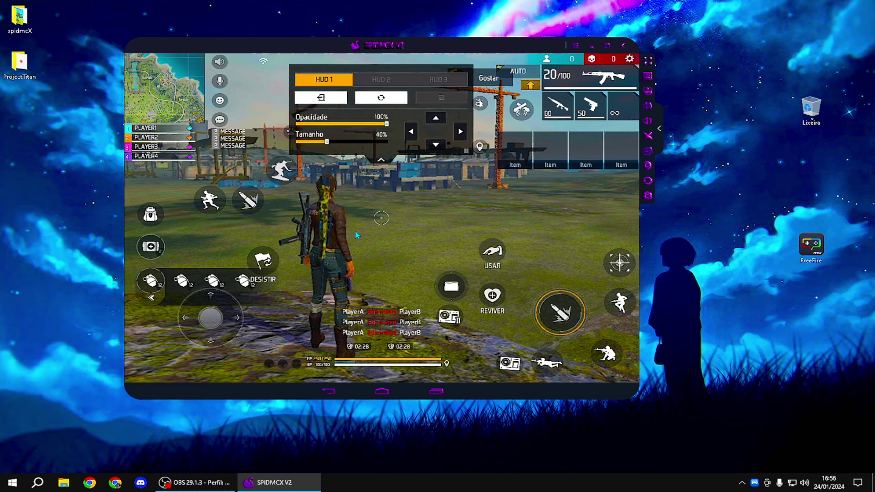
pyautogui.click(272, 260)
pyautogui.click(559, 311)
pyautogui.moveTo(329, 145); pyautogui.dragTo(298, 144)
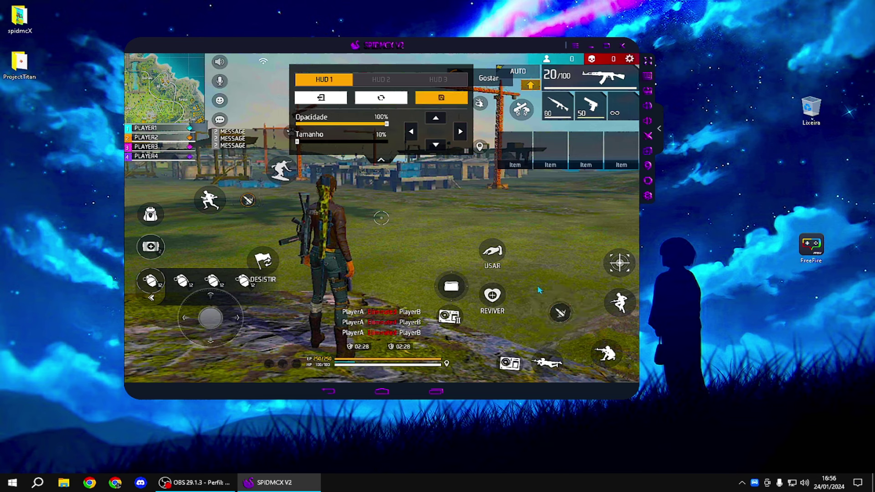
pyautogui.moveTo(553, 309); pyautogui.dragTo(543, 296)
pyautogui.moveTo(249, 200); pyautogui.dragTo(548, 292)
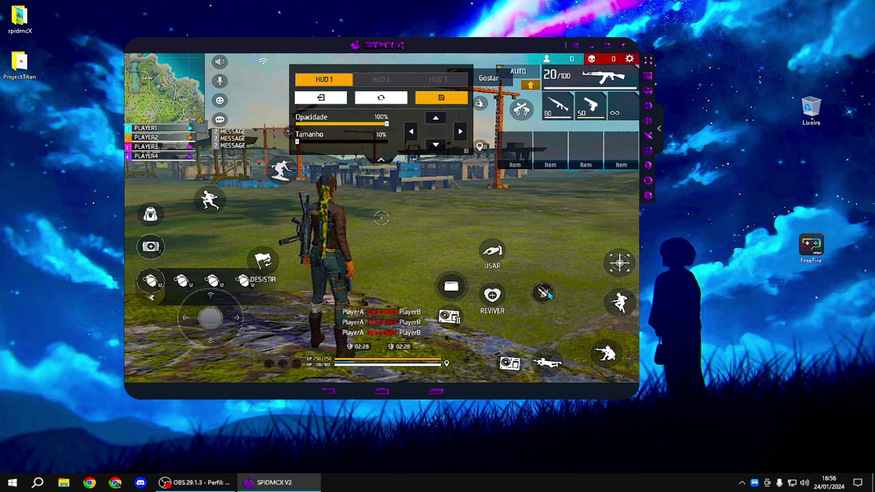
# Step: Enlarge the folder-shaped button beside REVIVER to its maximum size and move it out of sight past the minimap's outer corner
pyautogui.click(452, 286)
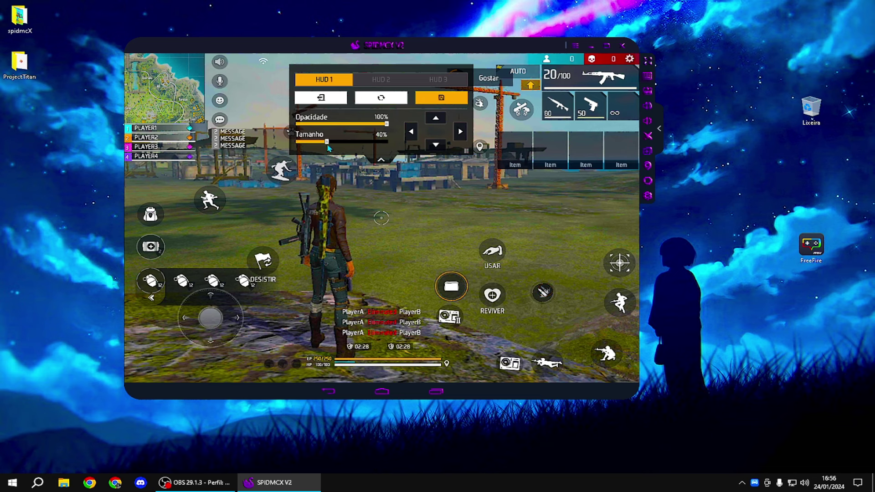
pyautogui.click(547, 291)
pyautogui.click(462, 284)
pyautogui.moveTo(323, 149); pyautogui.dragTo(393, 151)
pyautogui.moveTo(441, 288); pyautogui.dragTo(120, 34)
# Step: Enlarge the surfboard button to 100%, move it out of sight past the minimap's outer corner and reduce it to minimum size
pyautogui.click(297, 172)
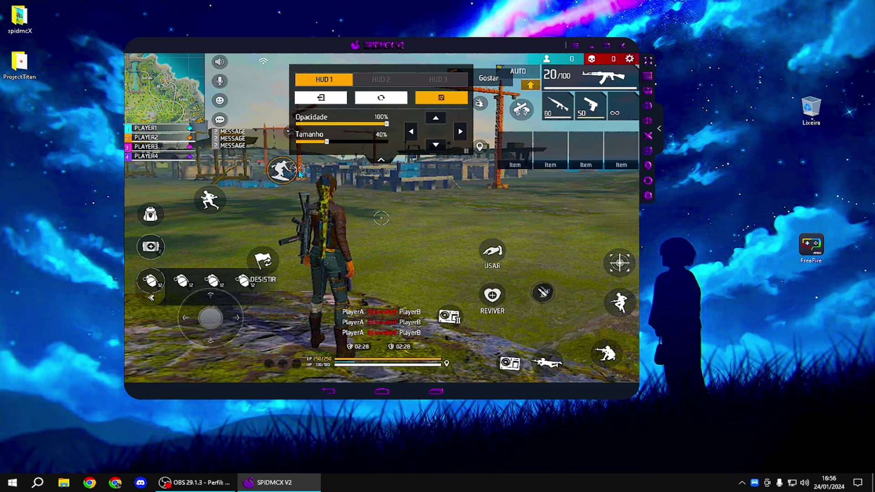
pyautogui.moveTo(328, 146); pyautogui.dragTo(391, 147)
pyautogui.moveTo(289, 167); pyautogui.dragTo(119, 33)
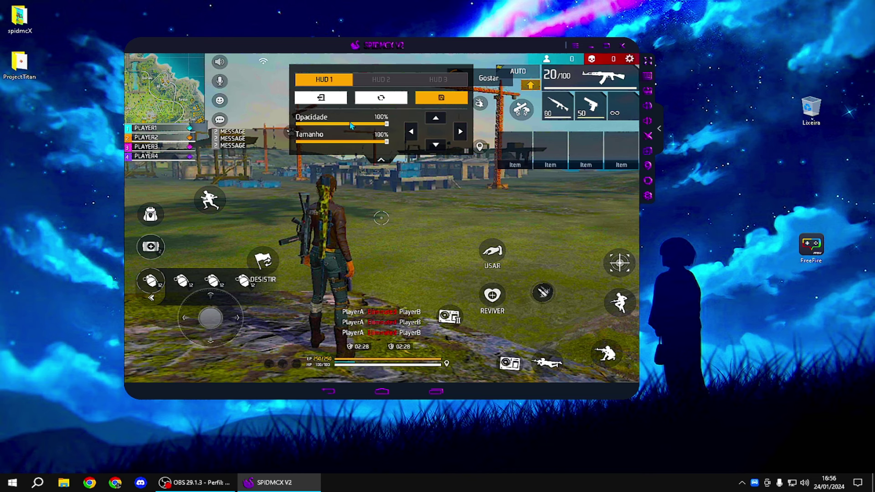
pyautogui.moveTo(385, 141); pyautogui.dragTo(248, 137)
# Step: Shrink the sprint button above the joystick to 10% size
pyautogui.click(206, 198)
pyautogui.moveTo(332, 144); pyautogui.dragTo(292, 139)
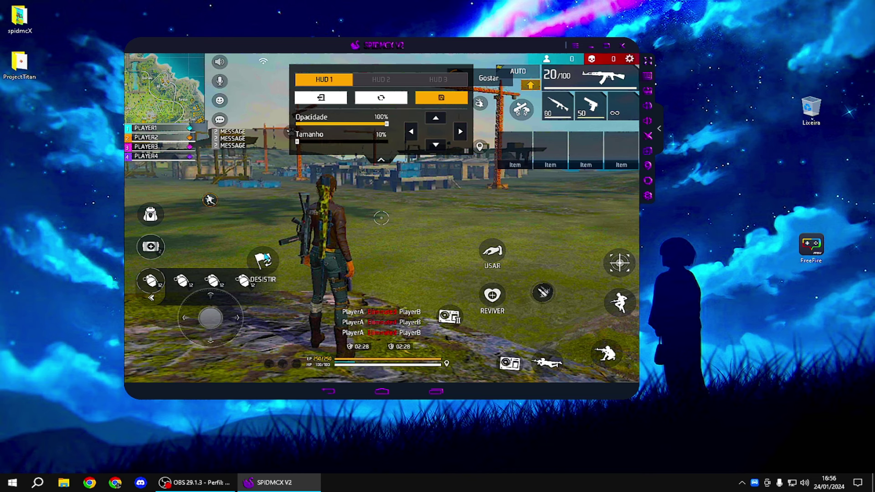
# Step: Reject the incoming team invitation and block invitations for 5 minutes
pyautogui.click(265, 255)
pyautogui.click(420, 289)
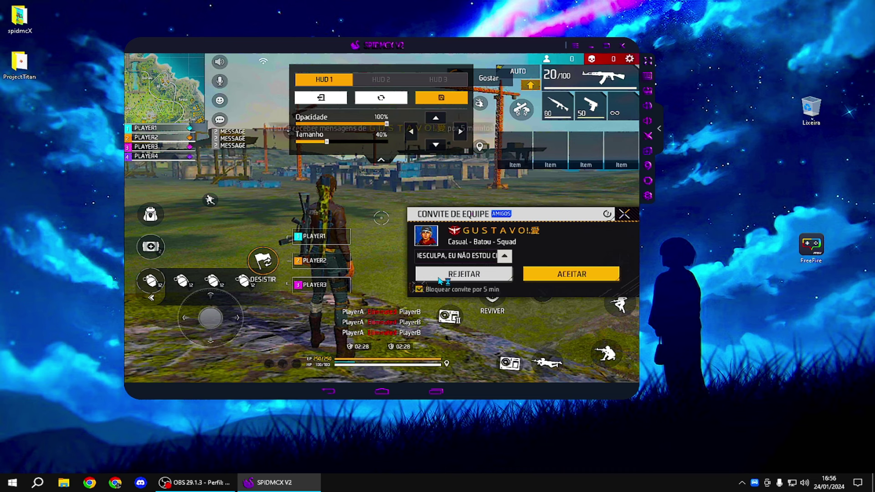
pyautogui.click(444, 277)
# Step: Shrink the cassette-shaped, prone, crouch and jump buttons to 10% size
pyautogui.click(511, 368)
pyautogui.moveTo(328, 142); pyautogui.dragTo(270, 151)
pyautogui.click(549, 362)
pyautogui.click(602, 352)
pyautogui.moveTo(326, 141); pyautogui.dragTo(258, 148)
pyautogui.click(607, 307)
pyautogui.moveTo(327, 142); pyautogui.dragTo(294, 142)
# Step: Move the equipment button below REVIVER out of sight past the minimap's outer corner and shrink the movement joystick to 10%
pyautogui.click(449, 316)
pyautogui.moveTo(449, 318); pyautogui.dragTo(84, 33)
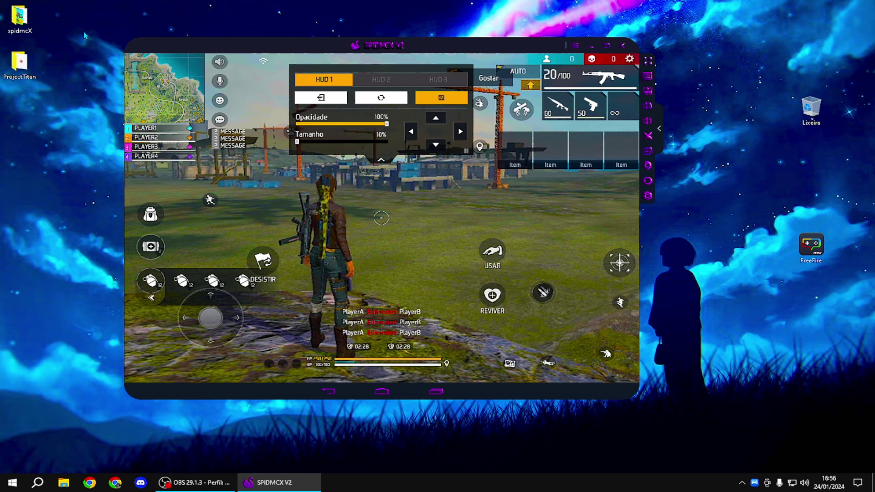
pyautogui.click(232, 329)
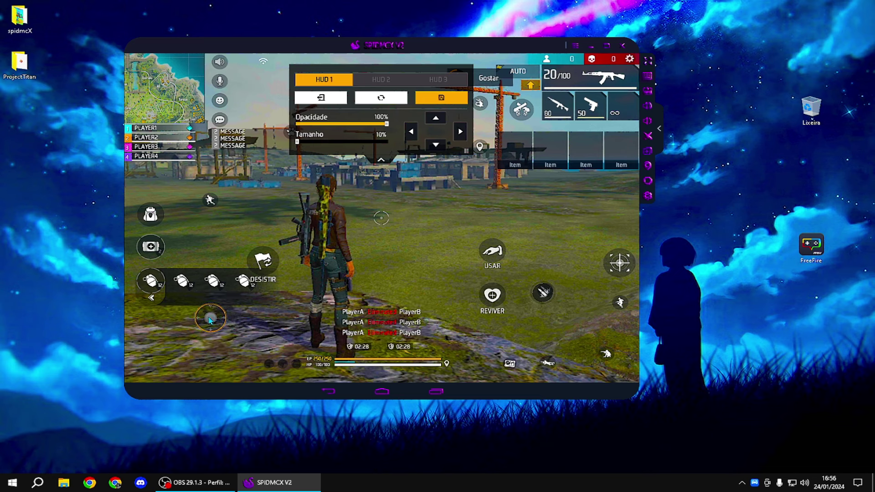
# Step: Move the map-pin button from beside the item slots to the minimap area and set its size to 10%
pyautogui.click(150, 296)
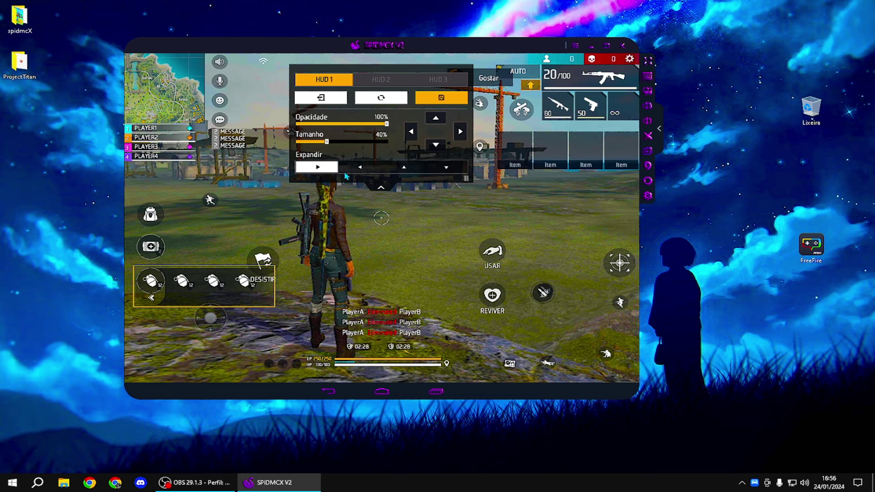
pyautogui.moveTo(482, 148); pyautogui.dragTo(397, 240)
pyautogui.moveTo(327, 142); pyautogui.dragTo(388, 141)
pyautogui.moveTo(402, 242); pyautogui.dragTo(243, 92)
pyautogui.moveTo(325, 147); pyautogui.dragTo(270, 150)
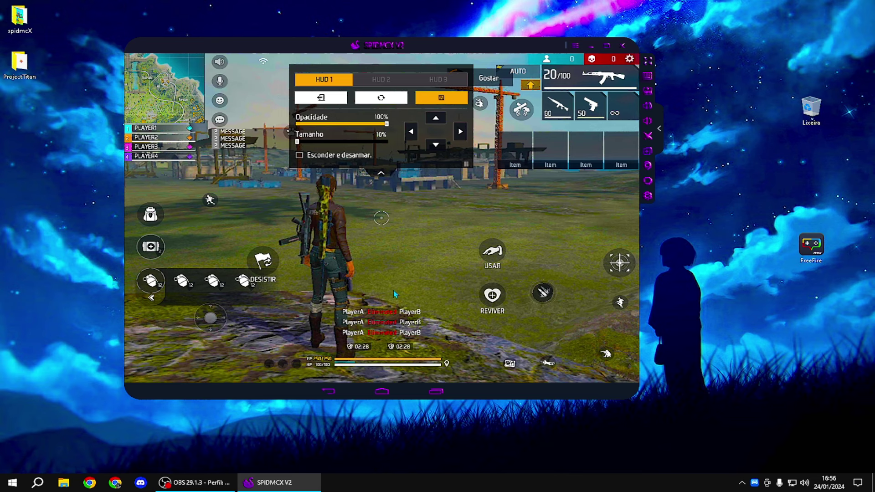
# Step: Lower the opacity of the prone, crouch, jump and sprint buttons to 10%
pyautogui.click(546, 362)
pyautogui.moveTo(386, 123); pyautogui.dragTo(217, 127)
pyautogui.click(604, 354)
pyautogui.moveTo(388, 123); pyautogui.dragTo(292, 125)
pyautogui.click(621, 307)
pyautogui.moveTo(386, 125); pyautogui.dragTo(291, 130)
pyautogui.click(211, 200)
pyautogui.moveTo(383, 125); pyautogui.dragTo(319, 139)
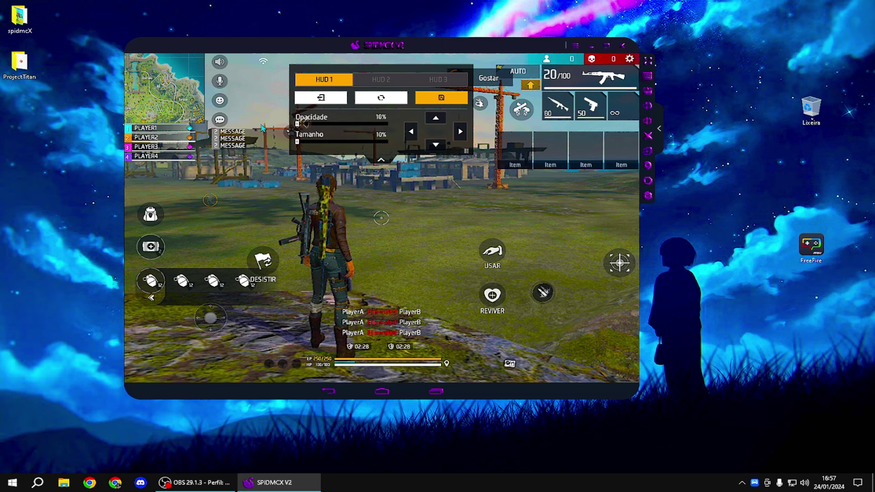
# Step: Open the emulator's key mapping editor and position the fire key against the edge of the small stacked fire buttons
pyautogui.moveTo(377, 55); pyautogui.dragTo(355, 54)
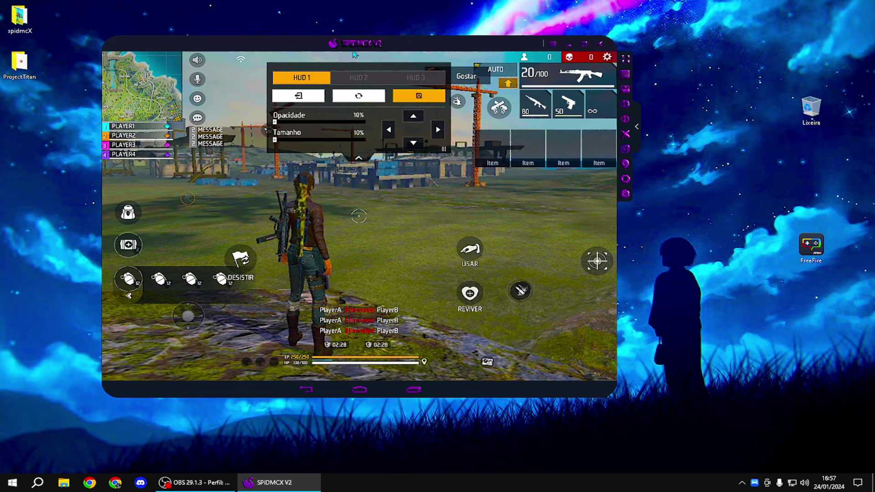
pyautogui.click(624, 75)
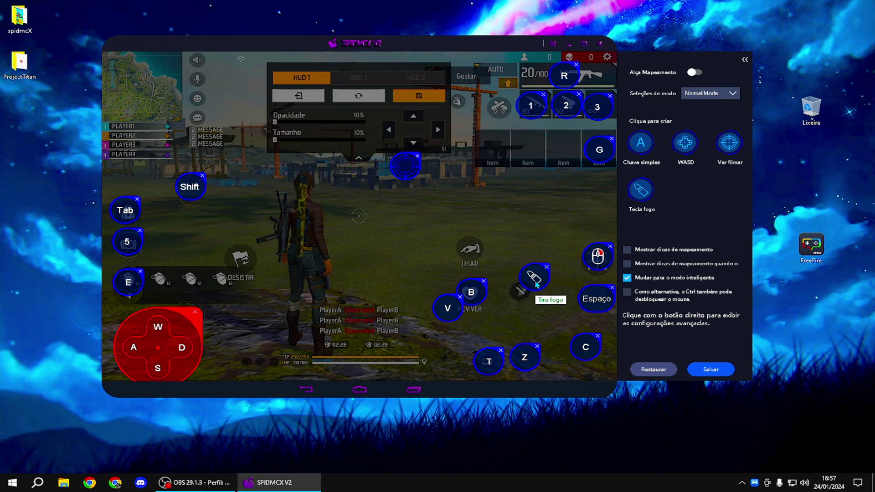
pyautogui.moveTo(531, 284); pyautogui.dragTo(515, 266)
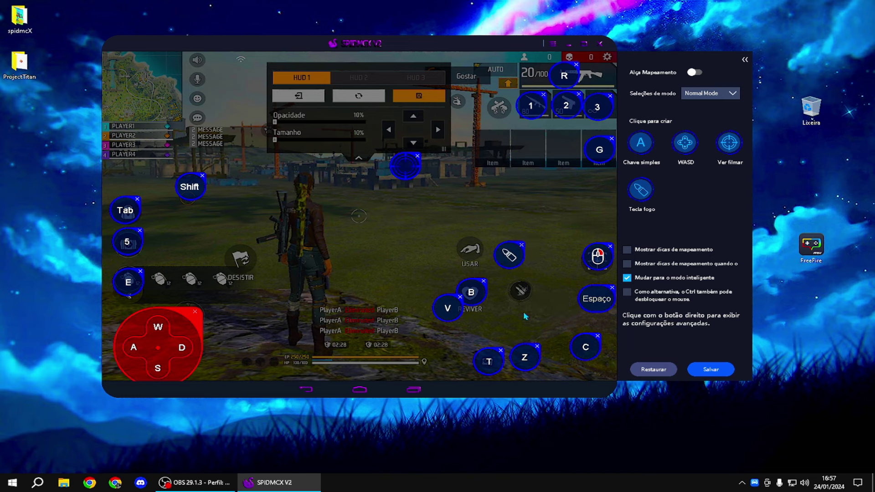
pyautogui.moveTo(514, 264); pyautogui.dragTo(536, 287)
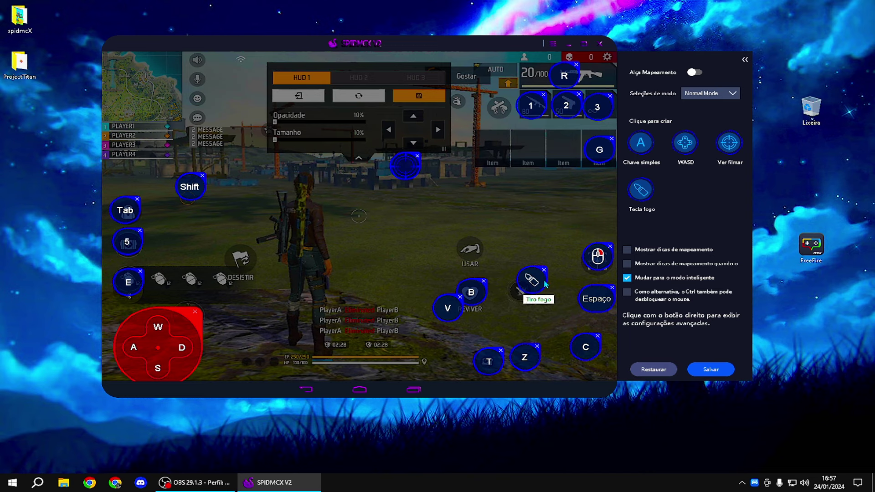
pyautogui.moveTo(530, 283)
pyautogui.mouseDown()
pyautogui.moveTo(531, 267)
pyautogui.moveTo(532, 286)
pyautogui.mouseUp()
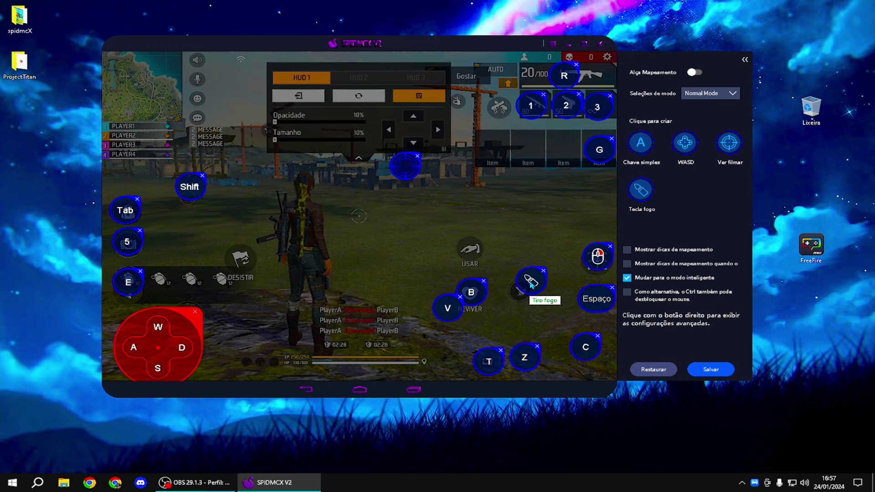